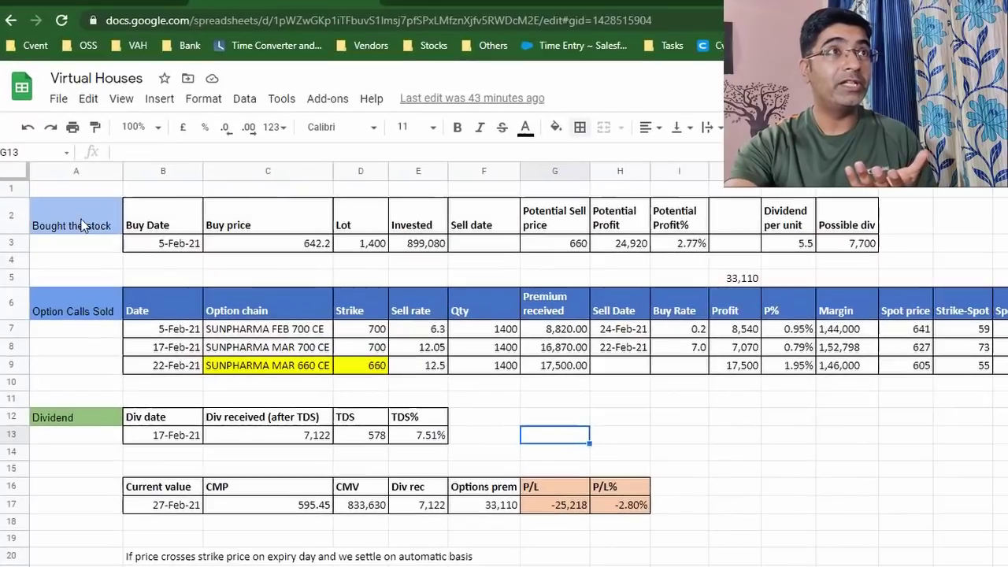
# Review the SUNPHARMA stock purchase in row 3: buy date, buy price, lot size and the invested amount's formula.
pyautogui.click(65, 178)
pyautogui.click(169, 244)
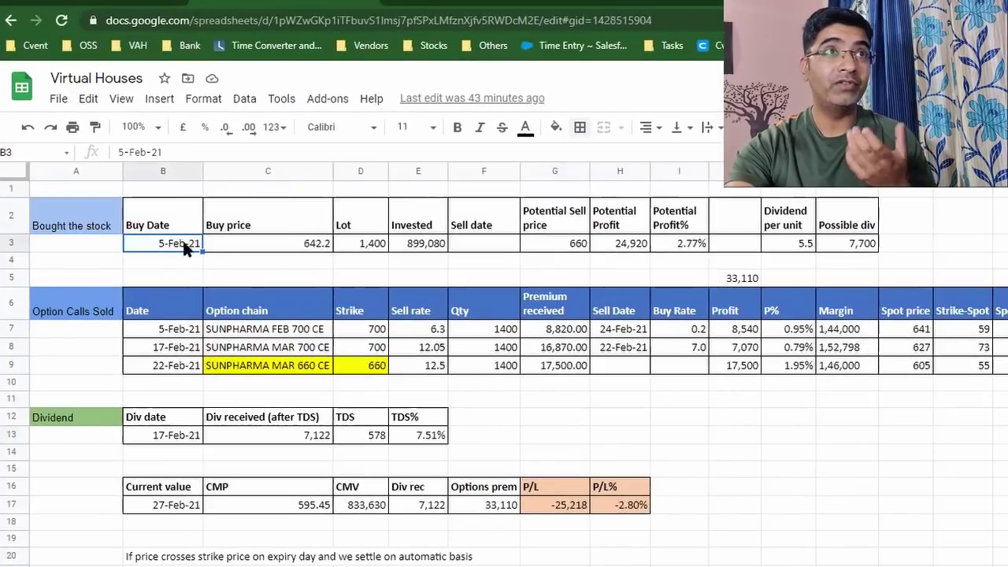
pyautogui.click(281, 246)
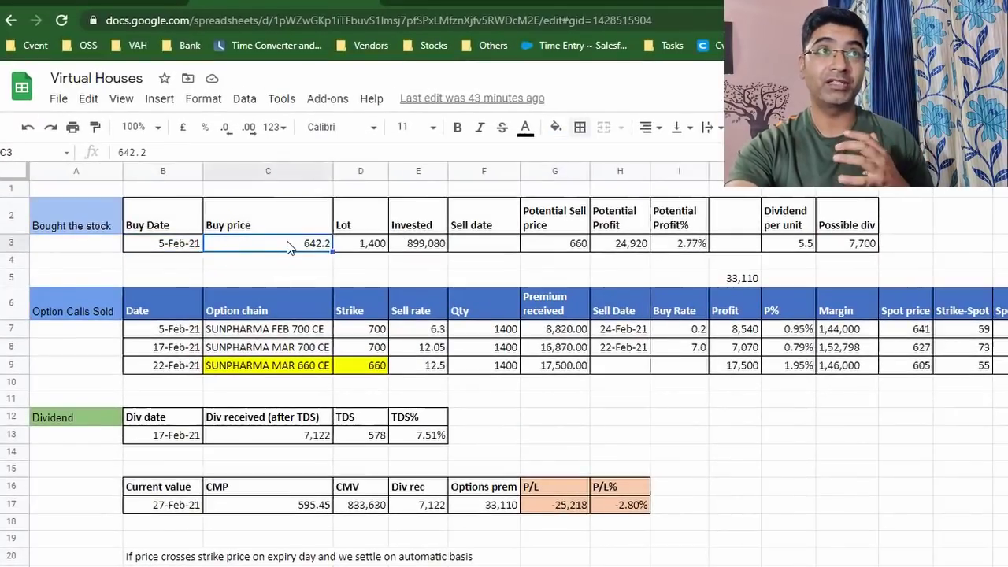
pyautogui.click(364, 244)
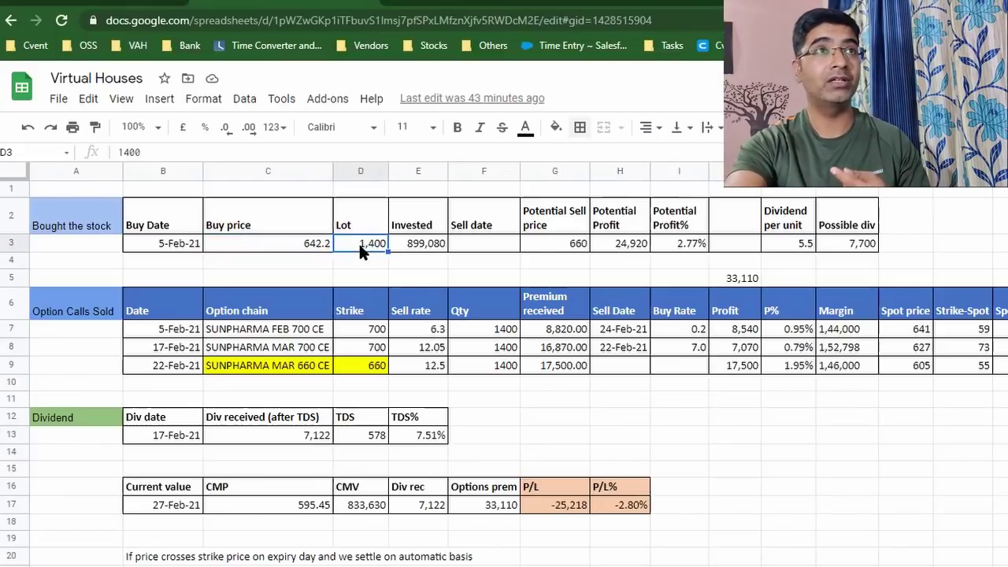
pyautogui.click(418, 247)
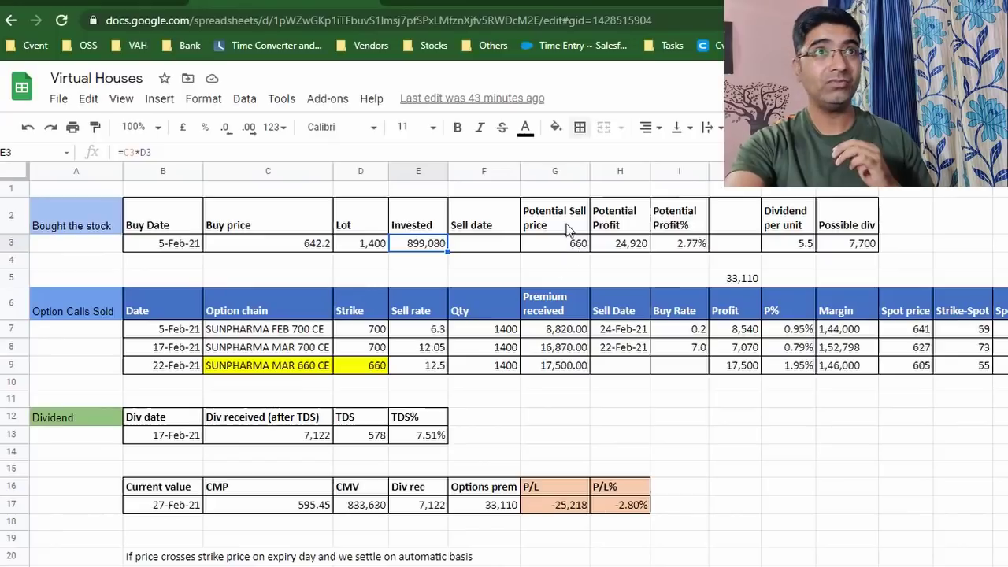
# Examine the three SUNPHARMA call options sold, their dates and premiums received, and the formula totalling the option profit.
pyautogui.hscroll(1, 75, 331)
pyautogui.click(69, 329)
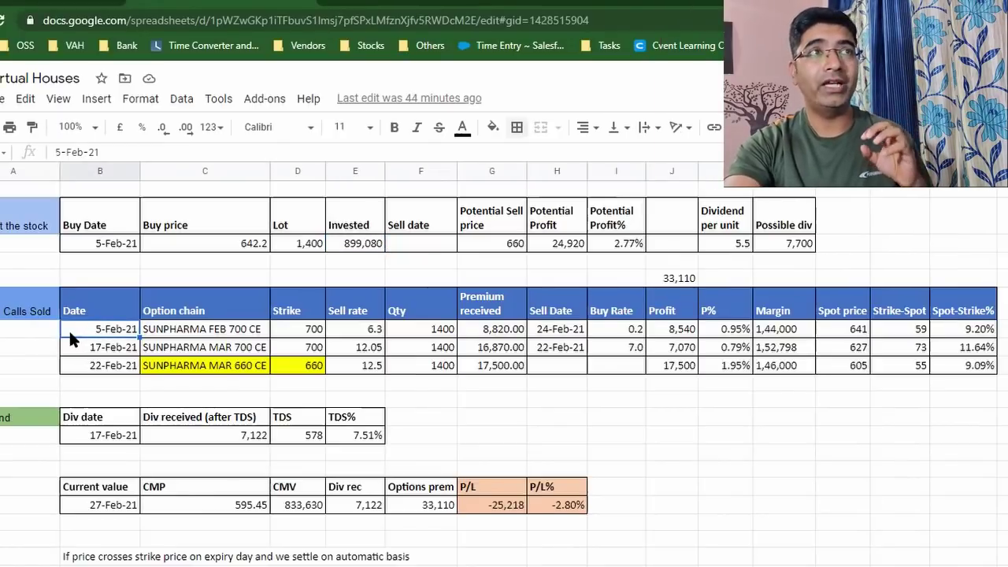
pyautogui.click(224, 340)
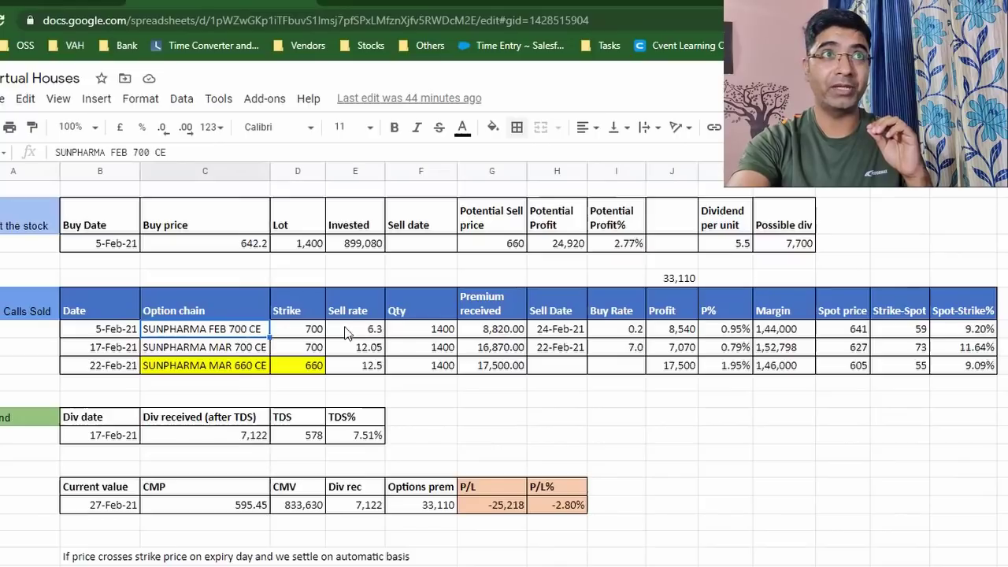
pyautogui.click(493, 337)
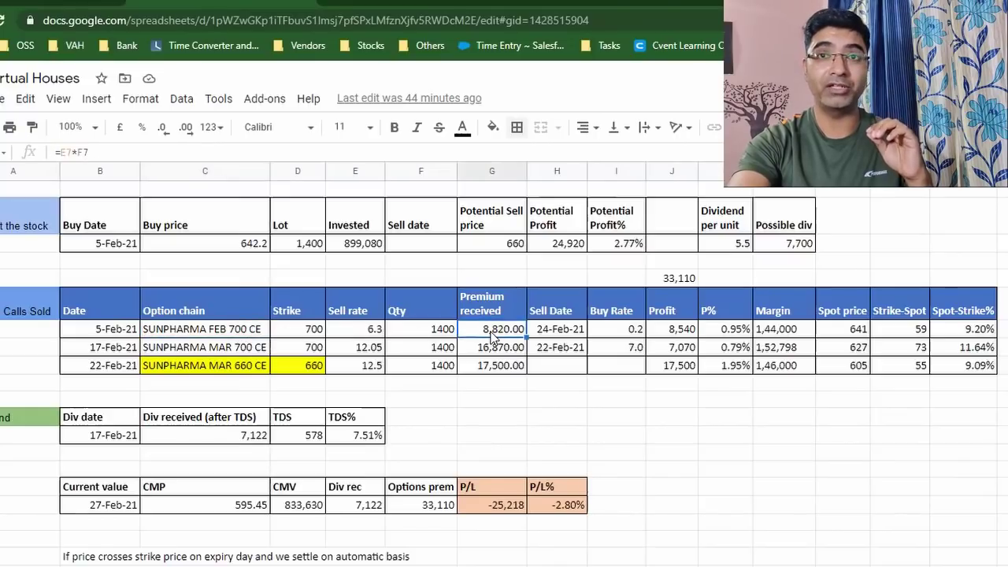
pyautogui.click(114, 351)
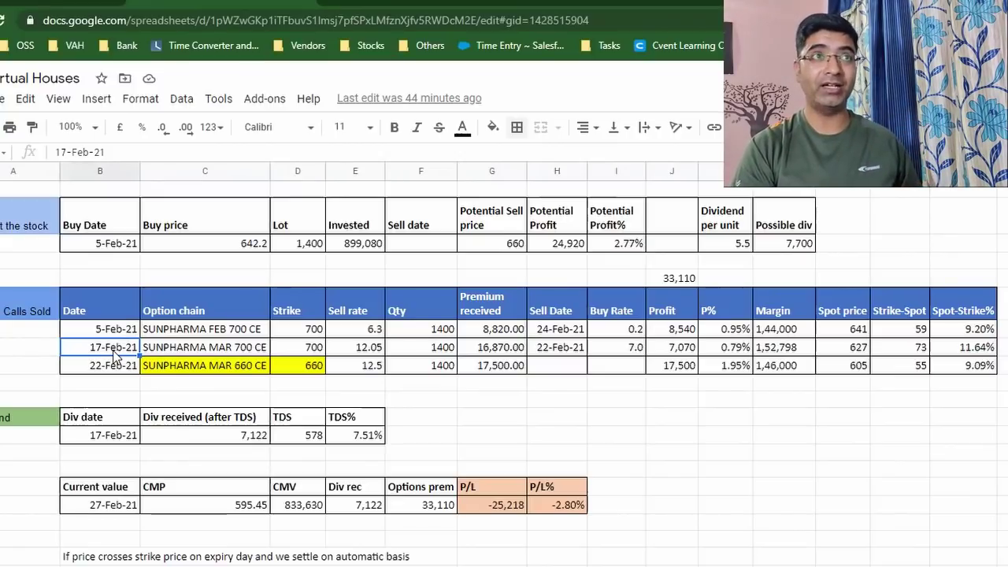
pyautogui.click(224, 354)
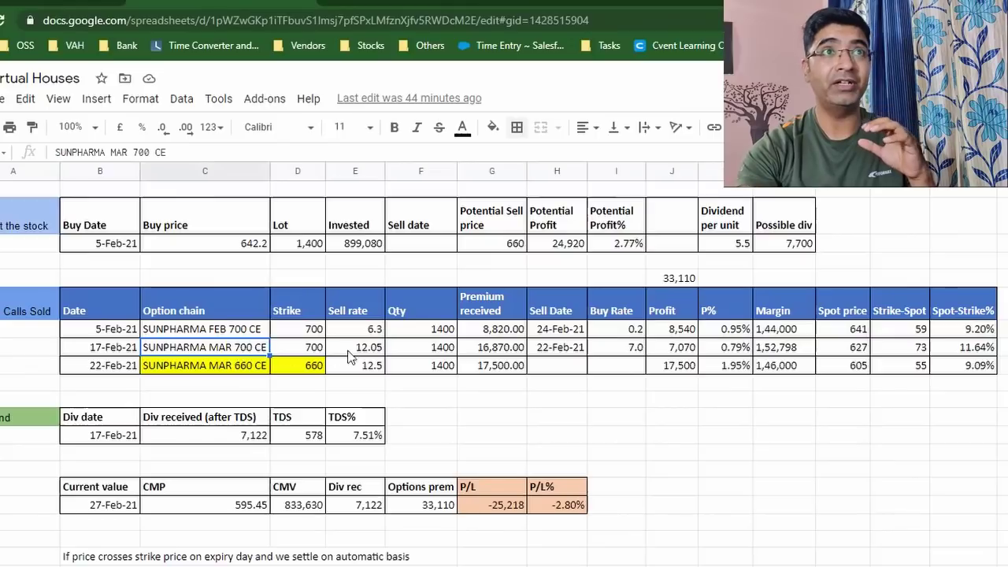
pyautogui.click(222, 369)
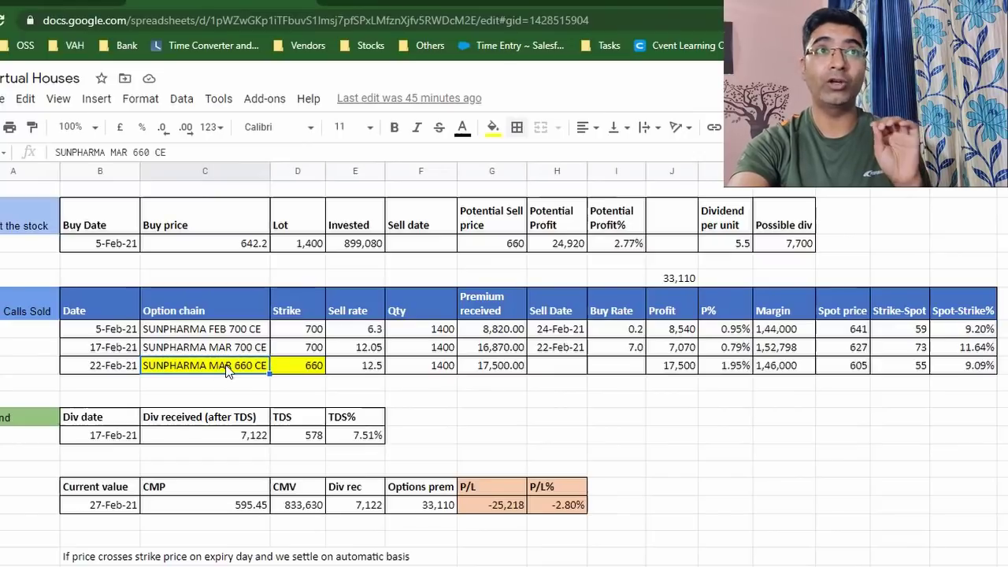
pyautogui.click(490, 370)
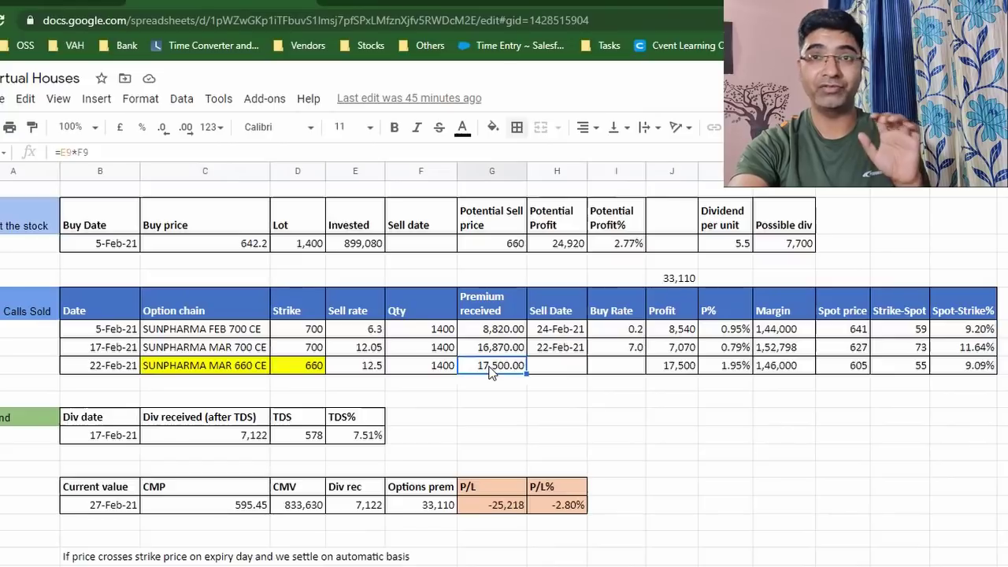
pyautogui.click(669, 278)
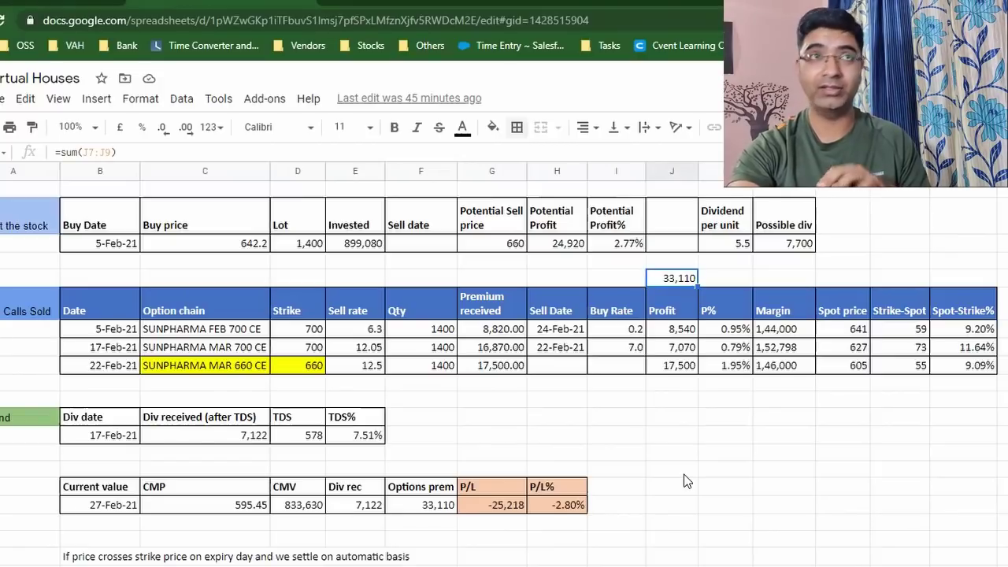
# Examine the SUNPHARMA dividend date and amount received, plus the current-value row's P/L and P/L% formulas.
pyautogui.click(101, 439)
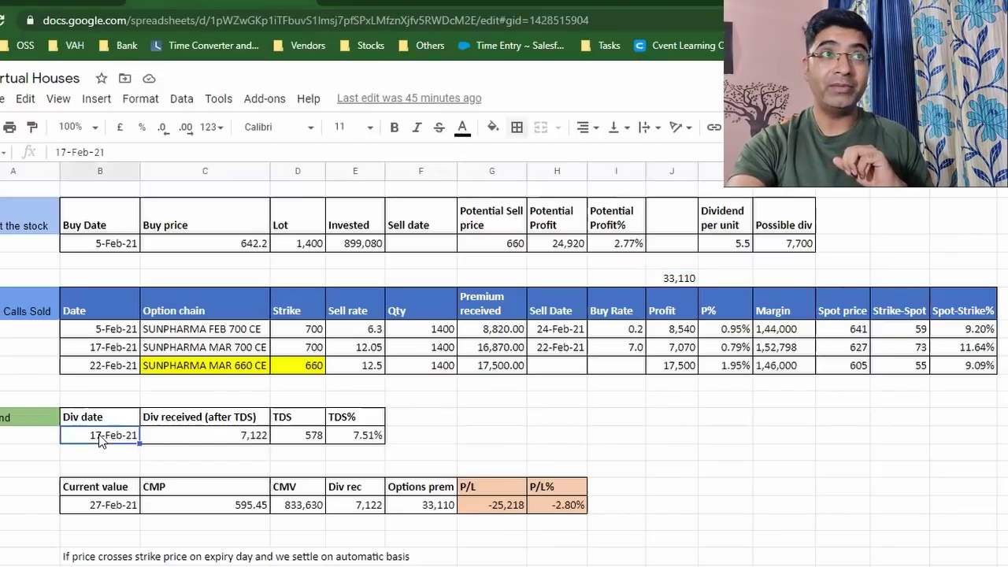
pyautogui.click(244, 438)
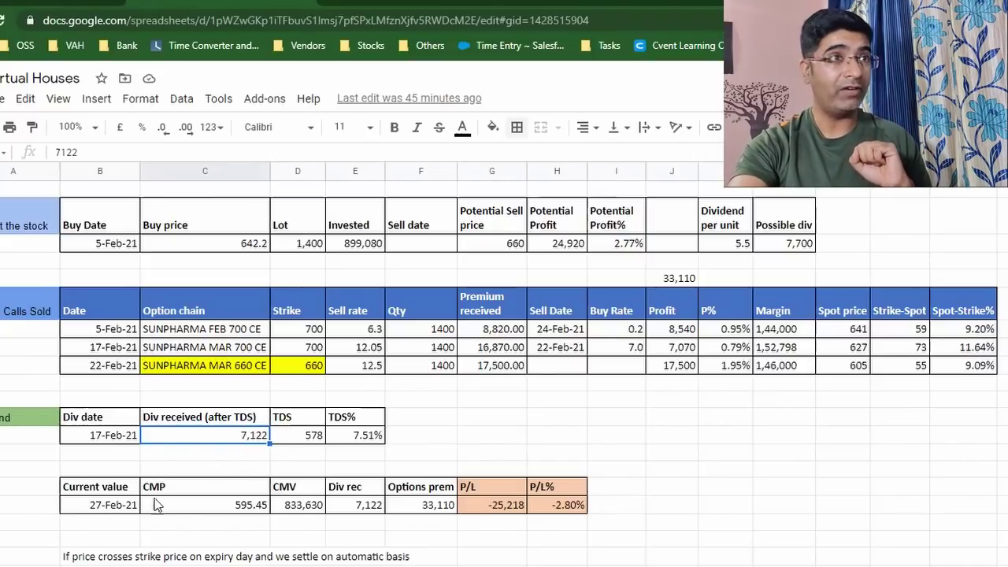
pyautogui.click(496, 508)
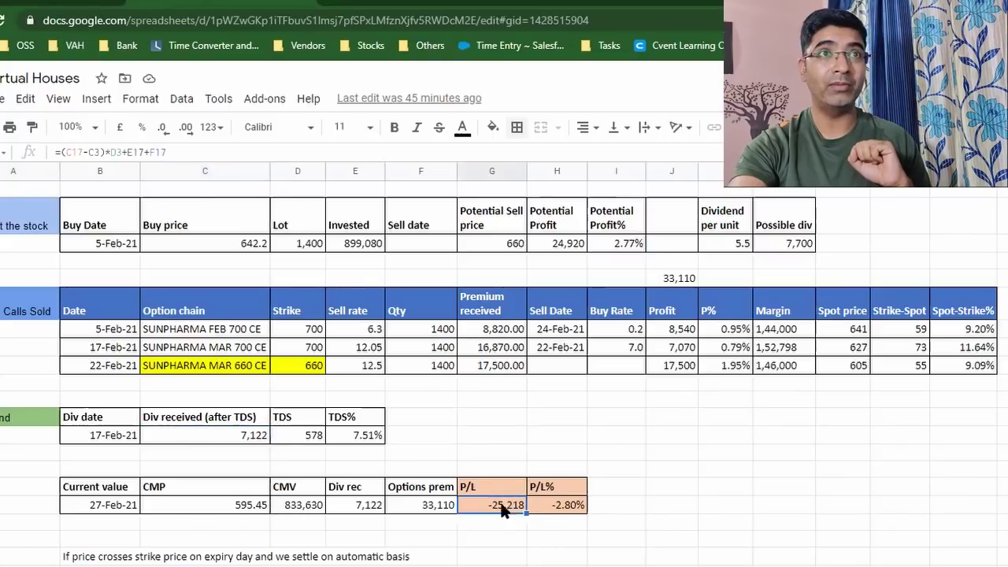
pyautogui.click(553, 512)
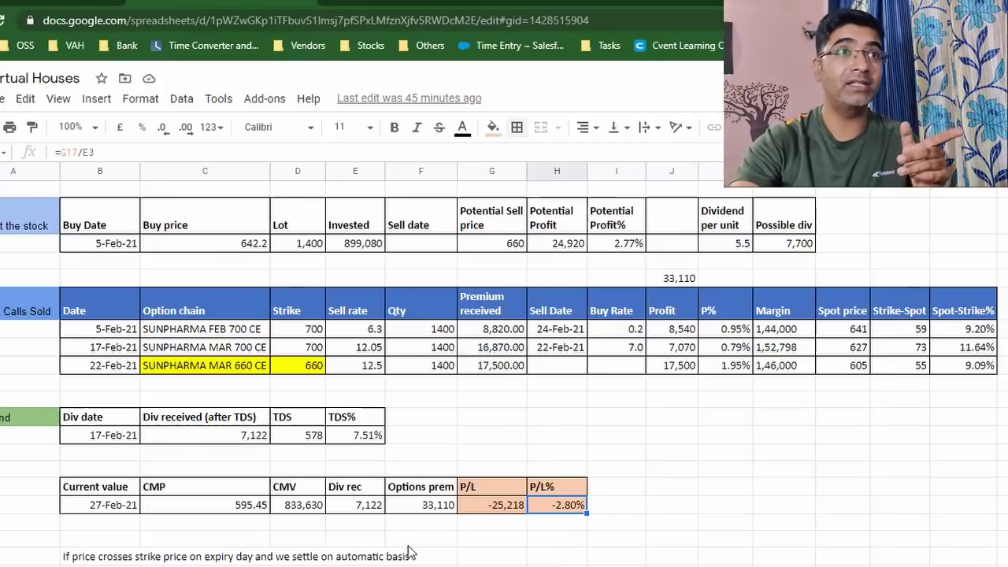
pyautogui.click(207, 506)
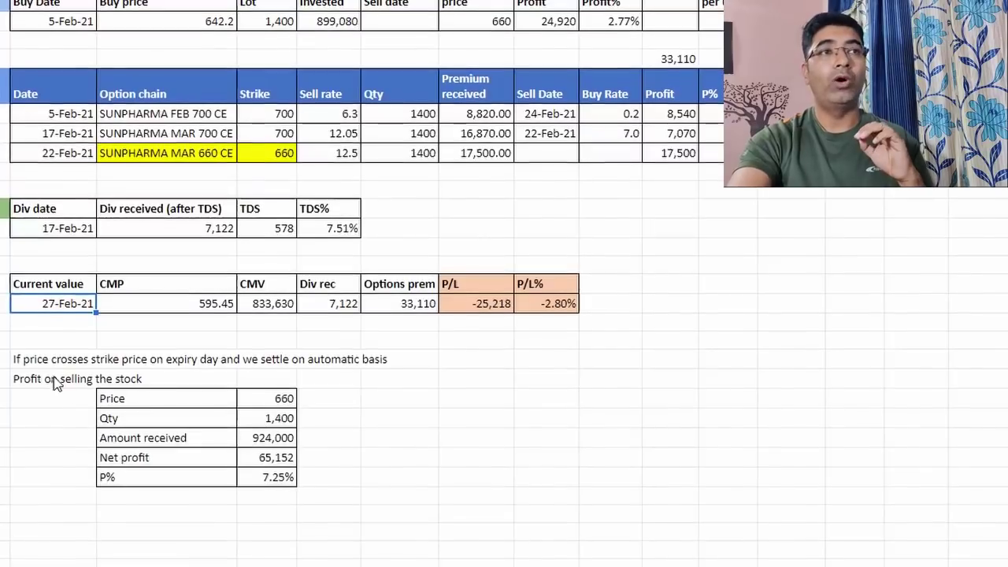
# Examine the SUNPHARMA automatic-settlement scenario, comparing its price with the sold call's strike and inspecting the amount received, net profit formula and P%.
pyautogui.click(67, 557)
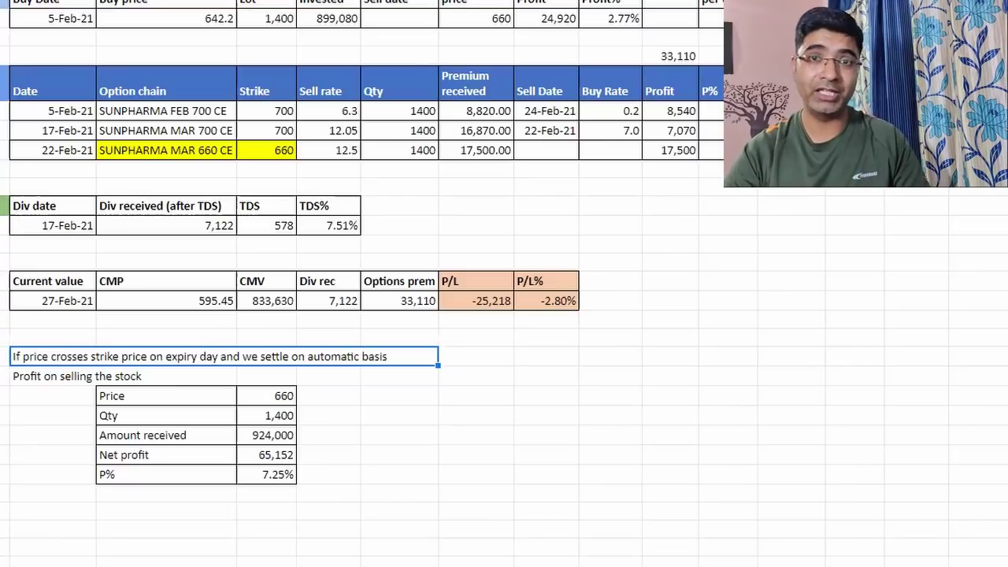
pyautogui.click(266, 396)
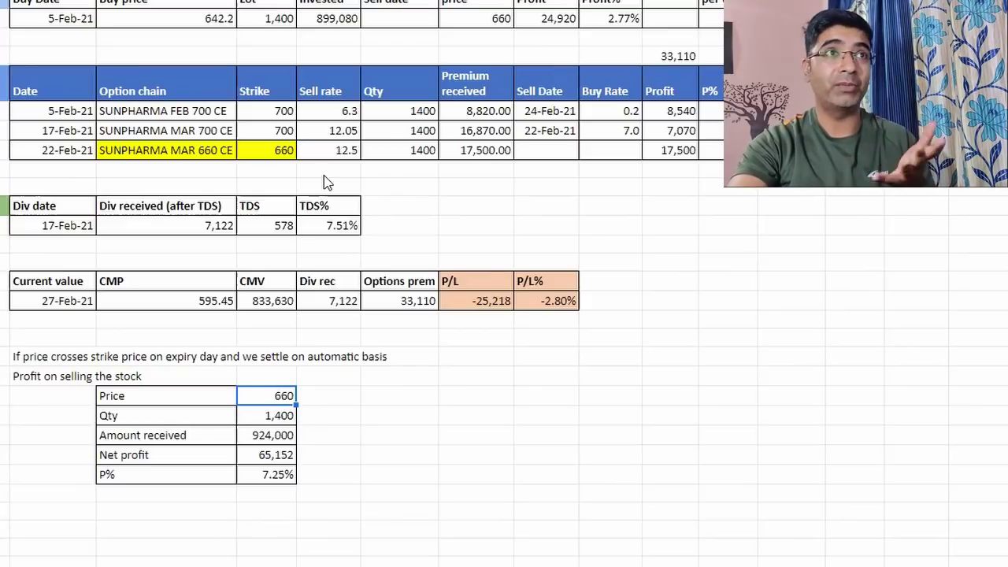
pyautogui.click(283, 151)
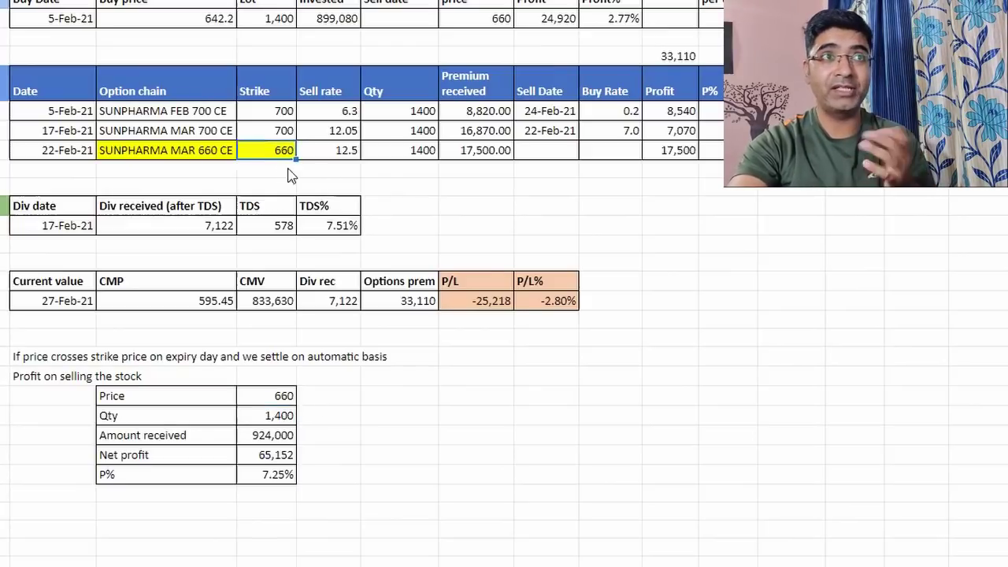
pyautogui.click(253, 442)
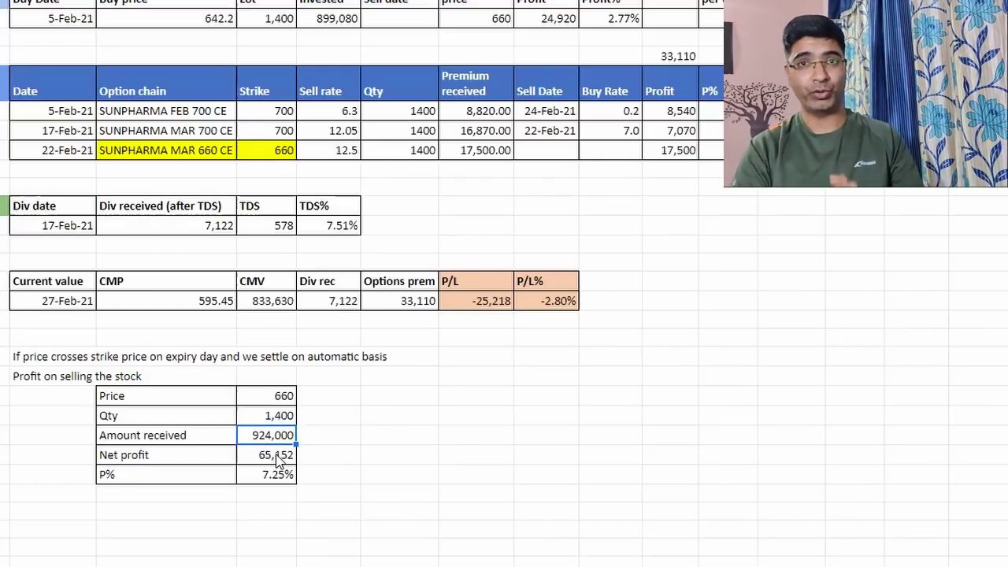
pyautogui.click(277, 461)
pyautogui.doubleClick(277, 460)
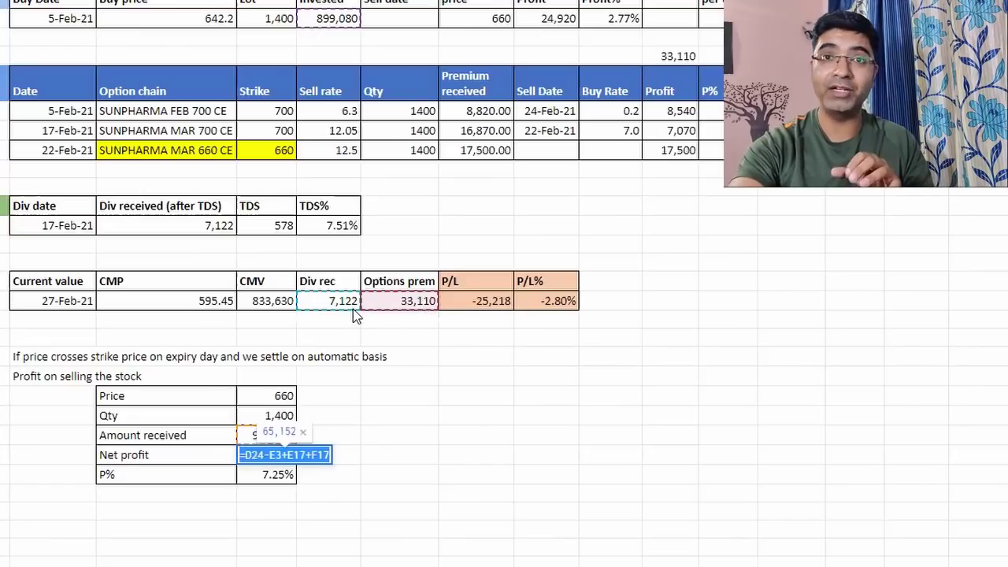
pyautogui.press('Escape')
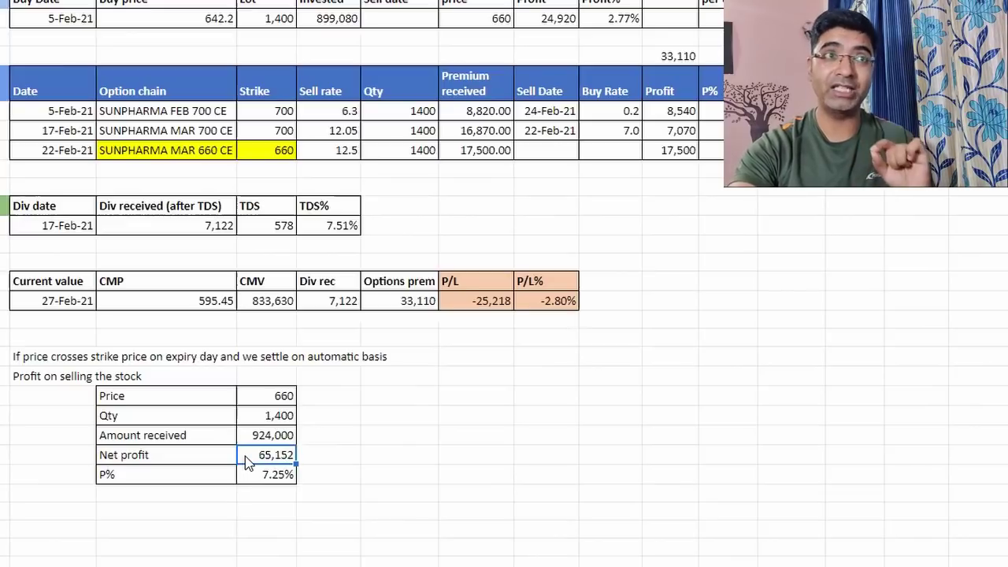
pyautogui.click(257, 480)
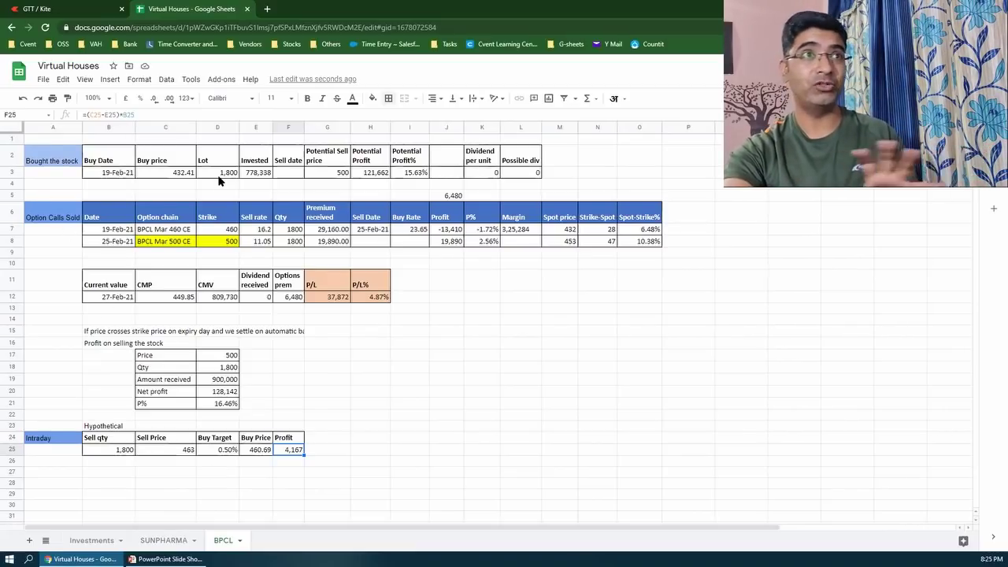
# On the BPCL sheet, examine the current P/L and P/L%, and the hypothetical intraday trade's sell quantity, buy target and buy price.
pyautogui.click(337, 299)
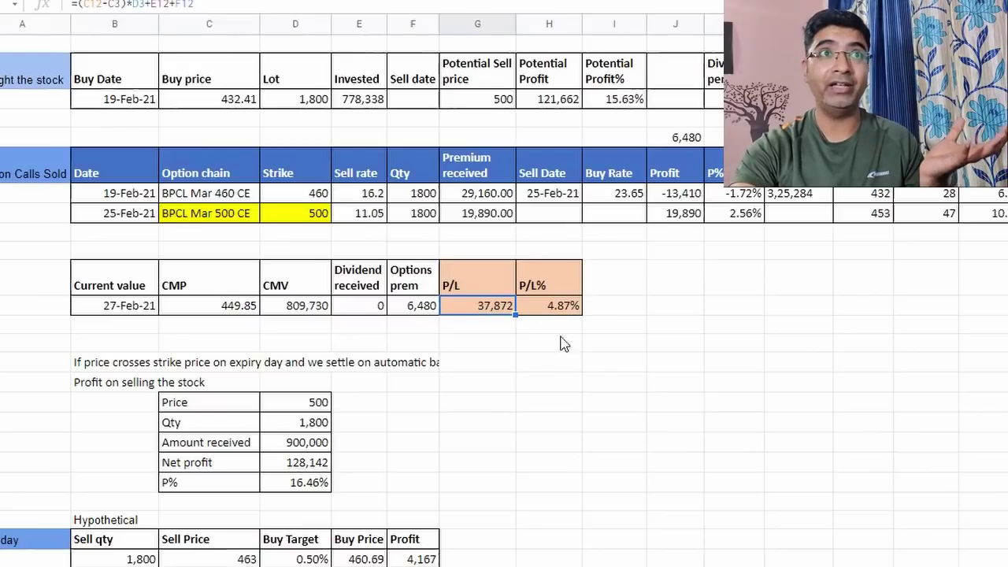
pyautogui.click(545, 306)
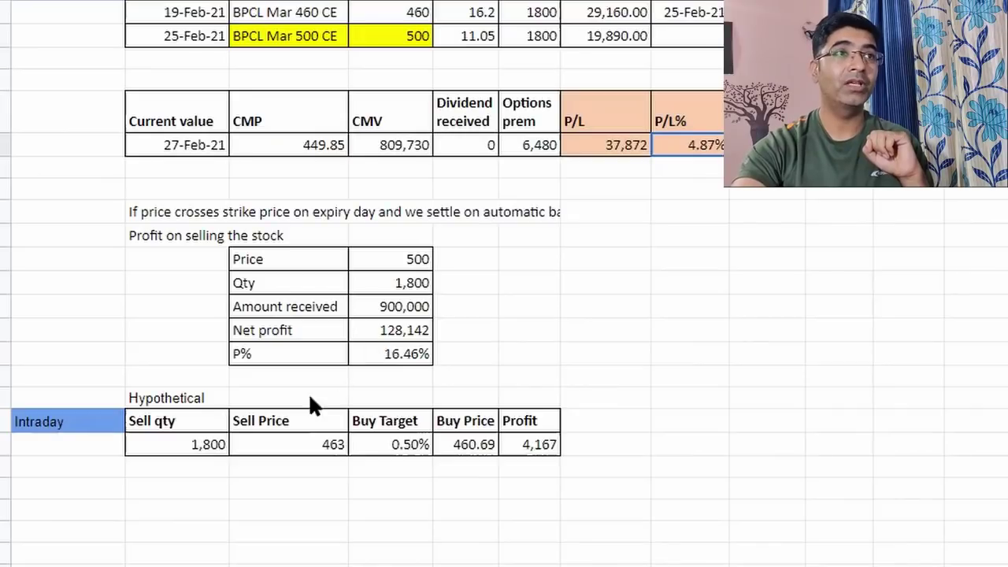
pyautogui.click(74, 425)
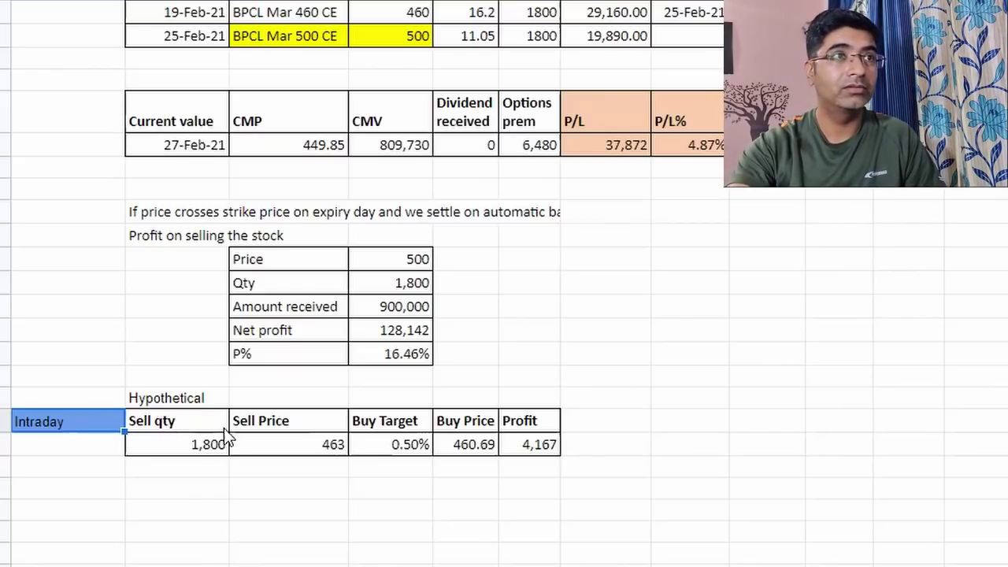
pyautogui.click(176, 446)
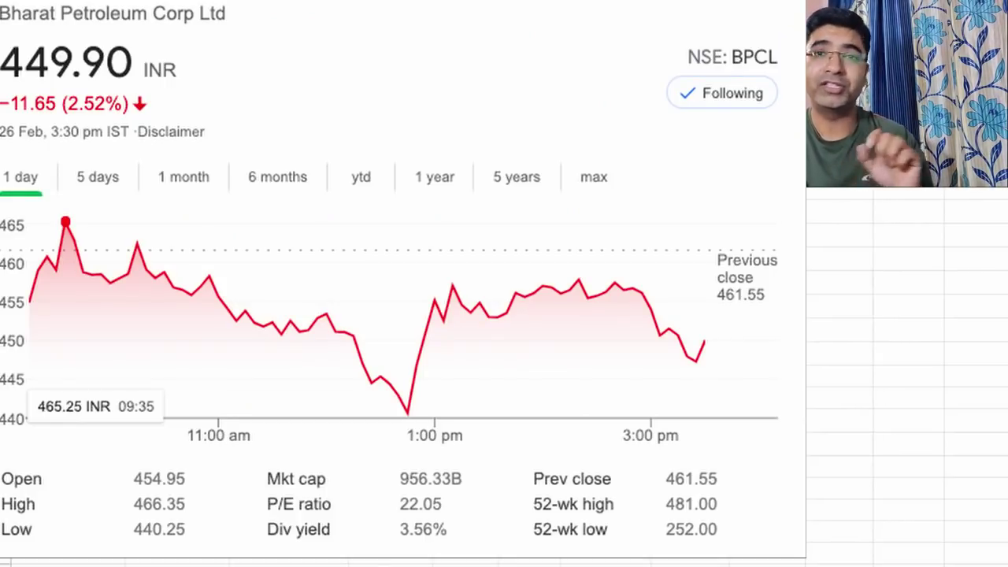
pyautogui.click(378, 443)
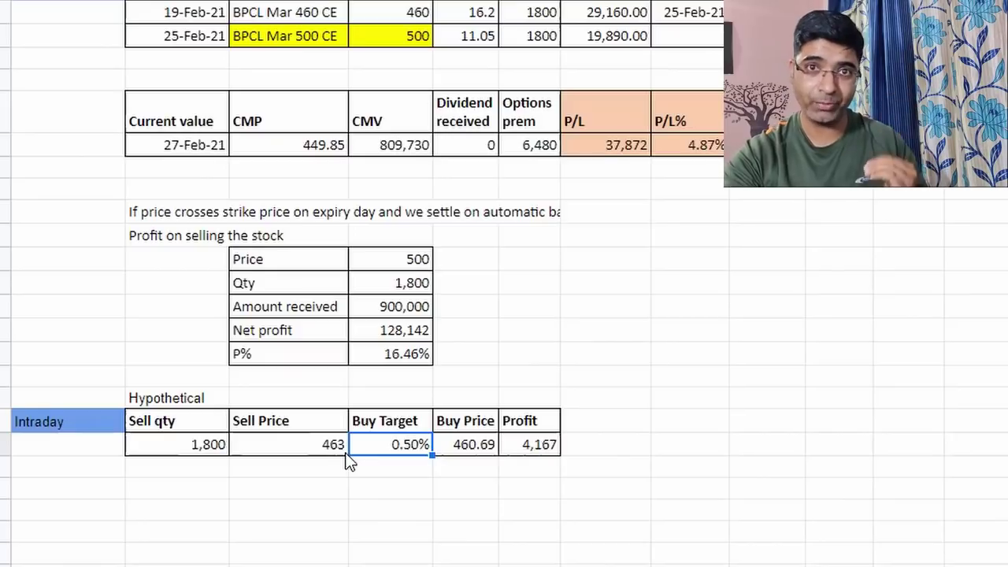
pyautogui.click(463, 451)
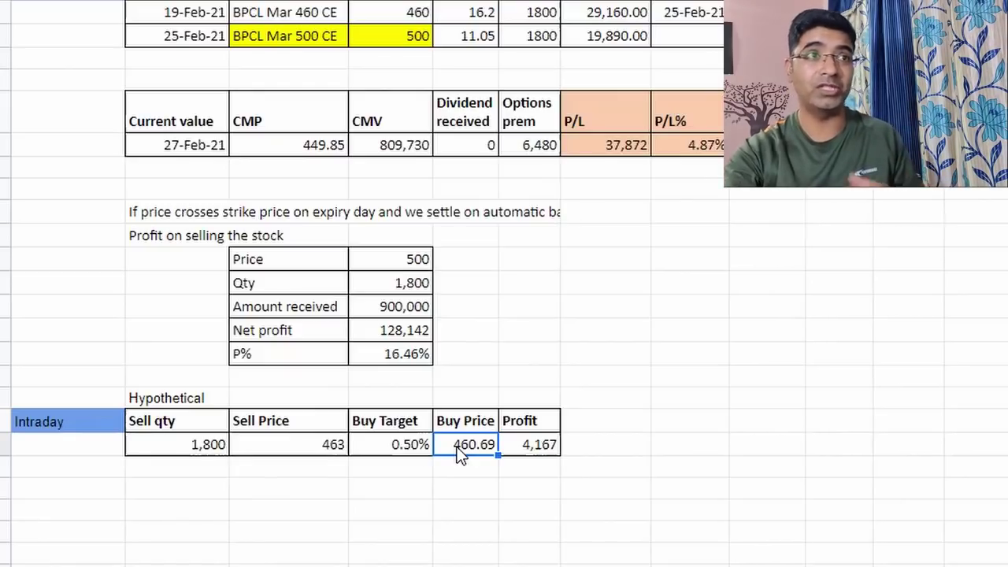
# Compare the BPCL intraday sell price with the CMP, and review the trade's buy price, quantity, buy target and profit.
pyautogui.click(323, 450)
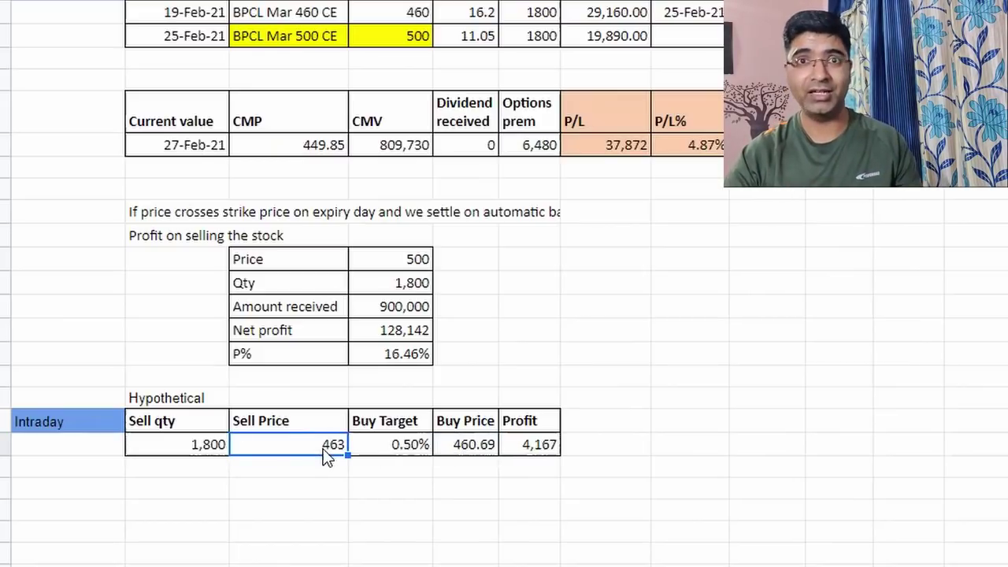
pyautogui.click(309, 145)
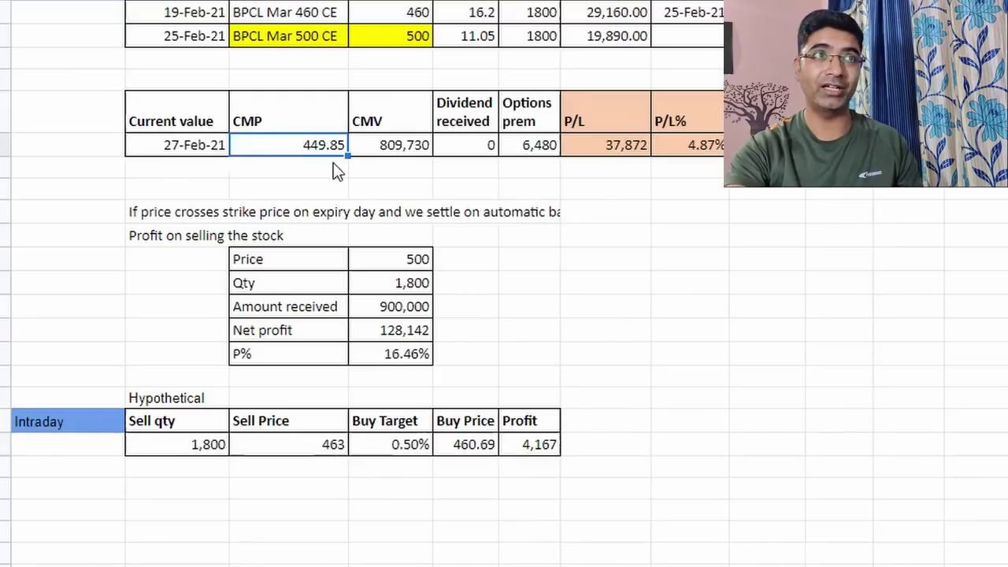
pyautogui.click(470, 449)
pyautogui.click(526, 447)
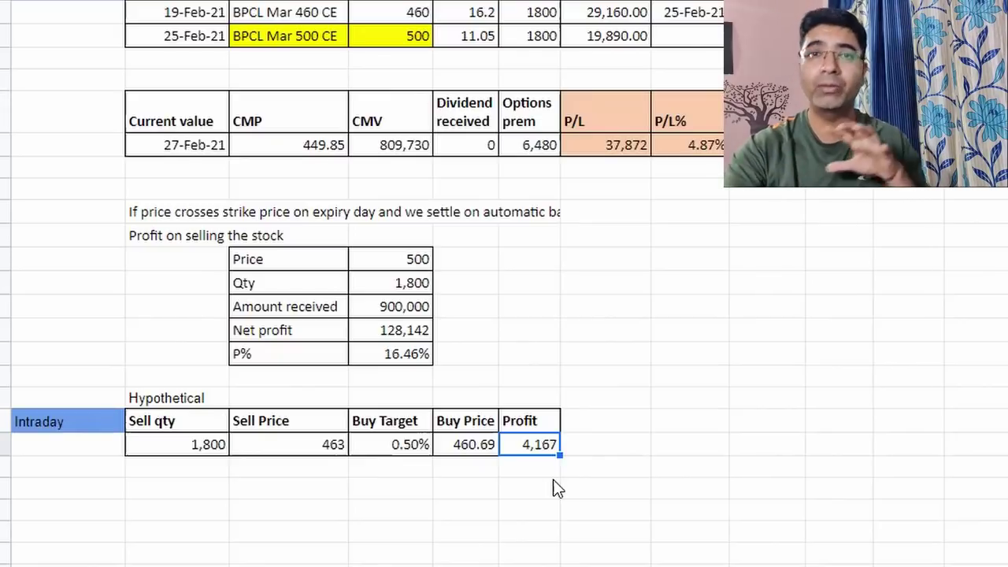
pyautogui.click(165, 446)
pyautogui.click(408, 446)
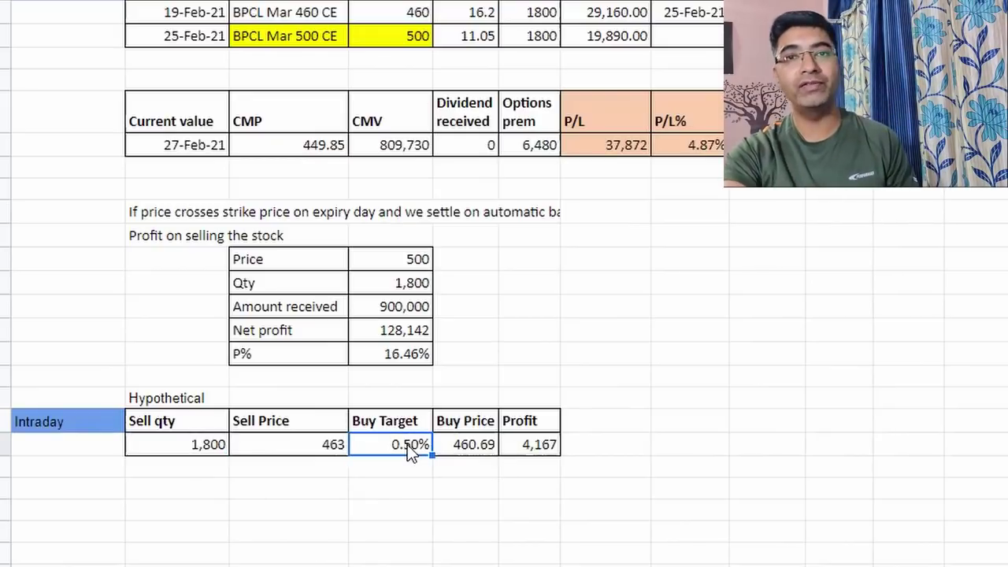
pyautogui.click(526, 448)
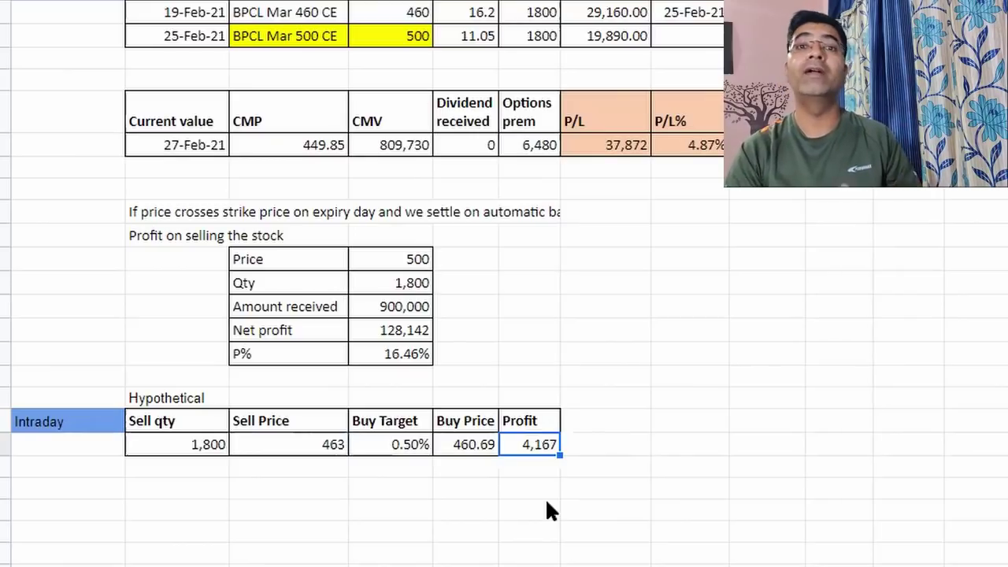